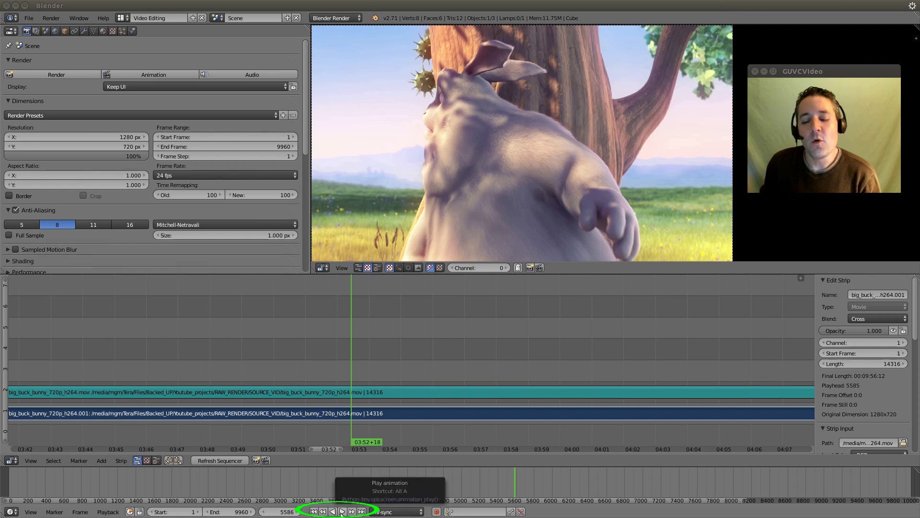
# Step: Play the video forward from frame 5586, then pause it
pyautogui.click(341, 512)
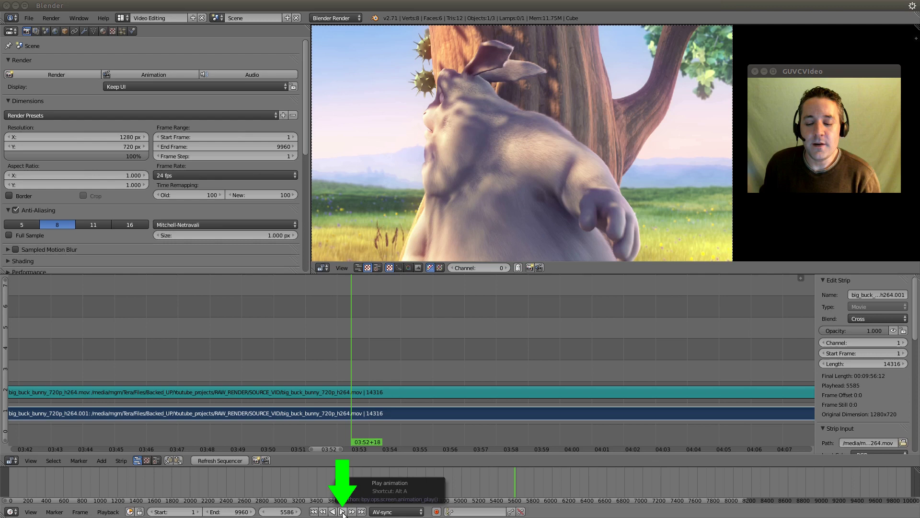
pyautogui.click(342, 512)
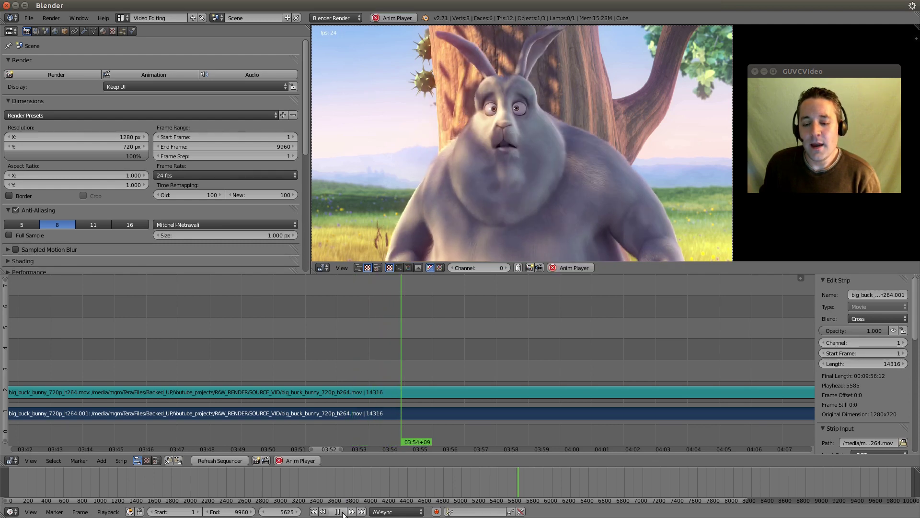
pyautogui.click(342, 512)
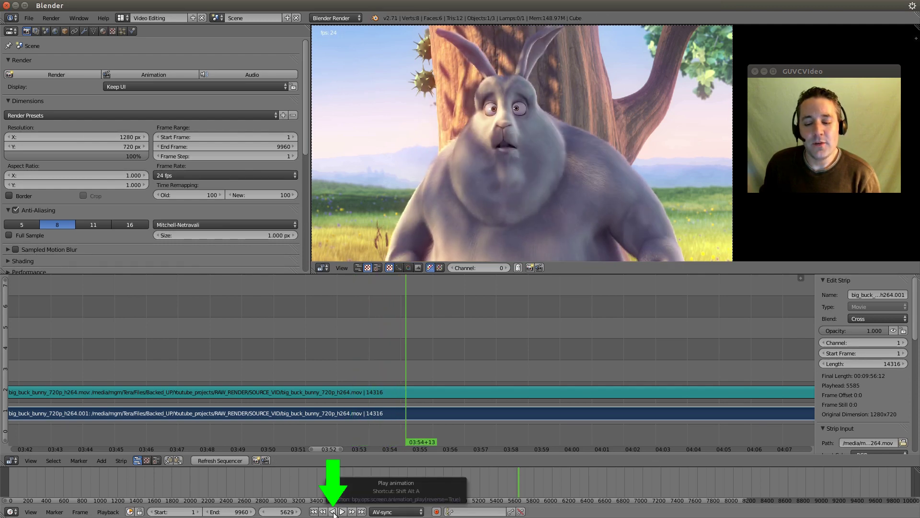
# Step: Play the video in reverse and pause, then jump to the first frame and the last frame, 9960
pyautogui.click(333, 511)
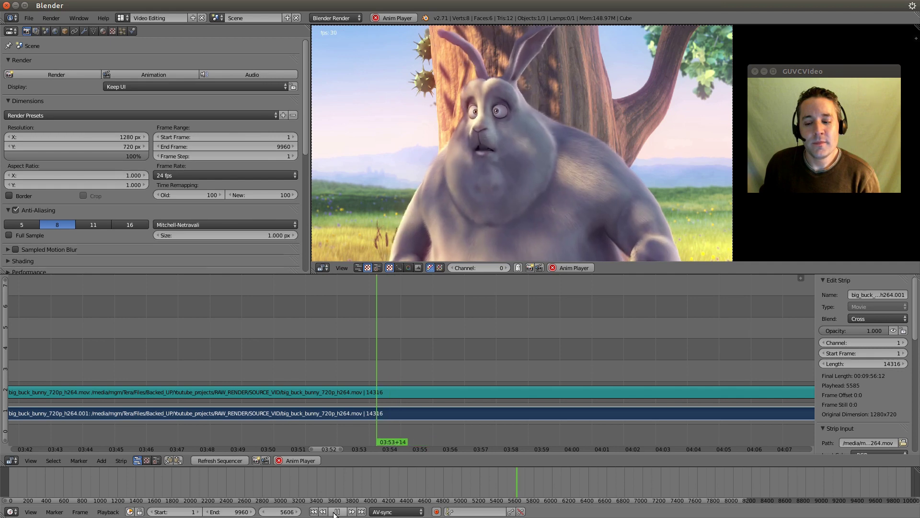
pyautogui.click(334, 512)
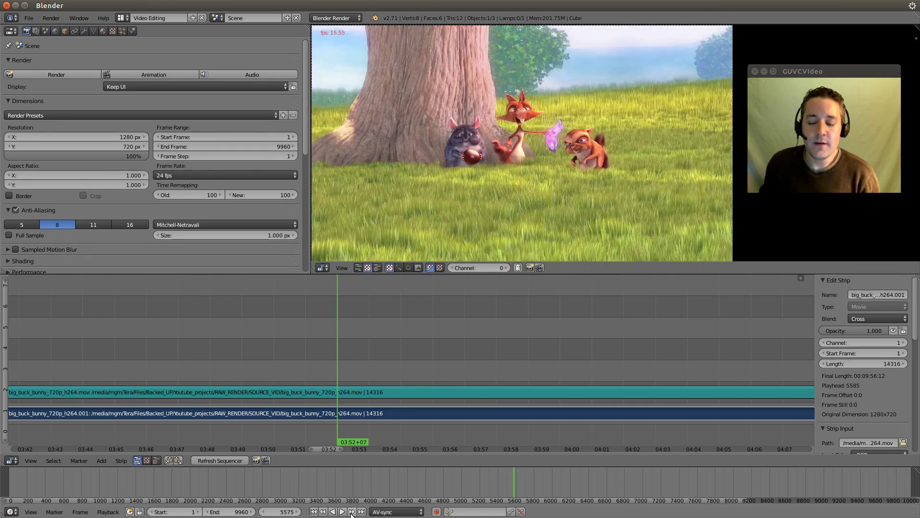
pyautogui.click(313, 512)
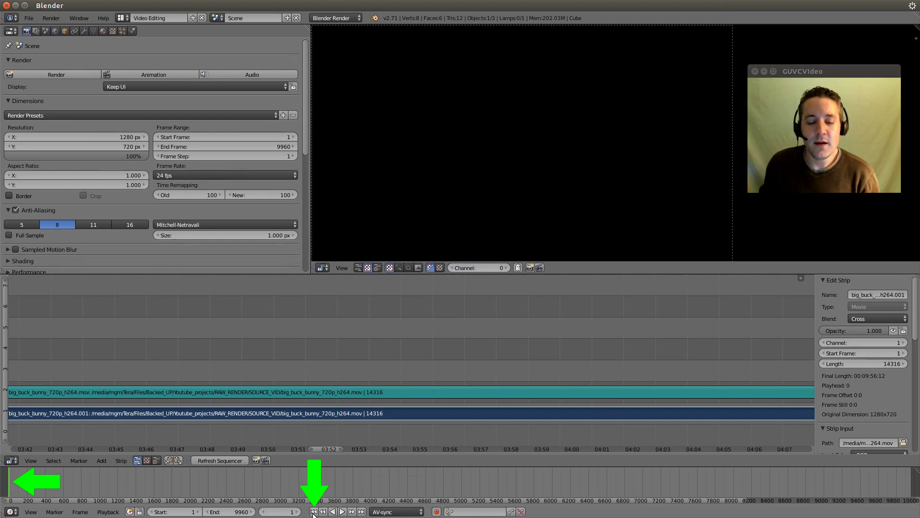
pyautogui.click(362, 512)
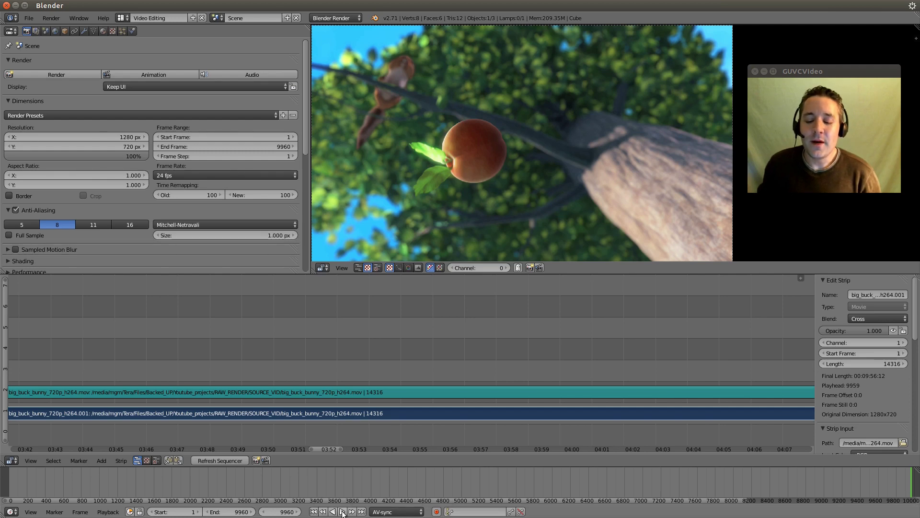
pyautogui.click(313, 512)
pyautogui.click(362, 513)
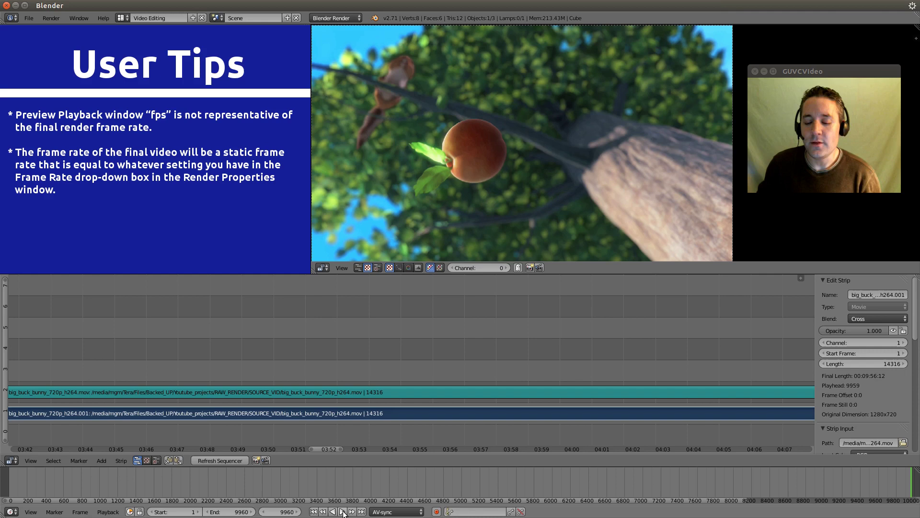
# Step: Start forward playback of the Big Buck Bunny video with Alt+A
pyautogui.hotkey('alt', 'a')
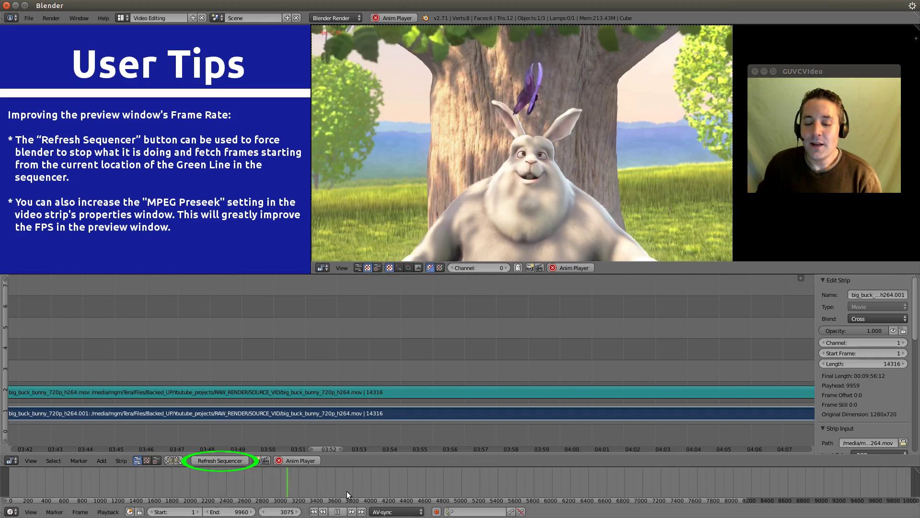
# Step: Pause playback at frame 3122 and fit both Big Buck Bunny strips in the sequencer view
pyautogui.click(341, 511)
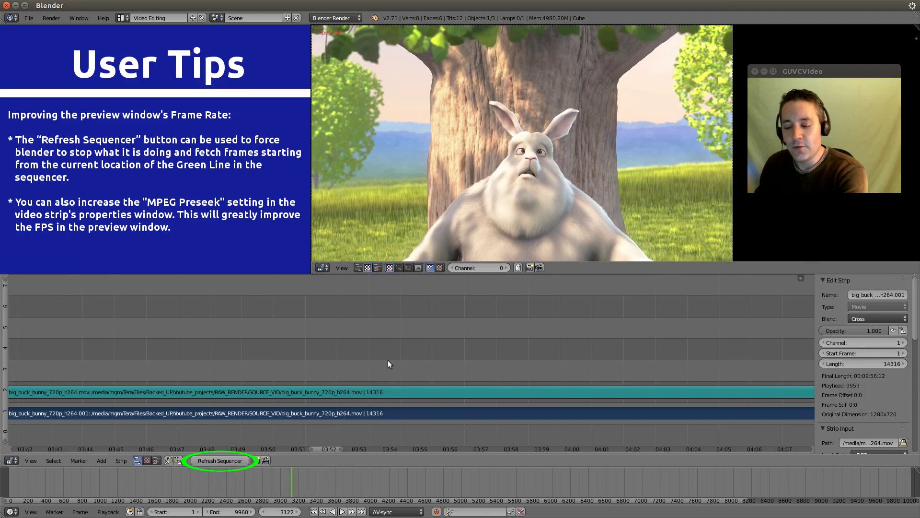
pyautogui.press('Home')
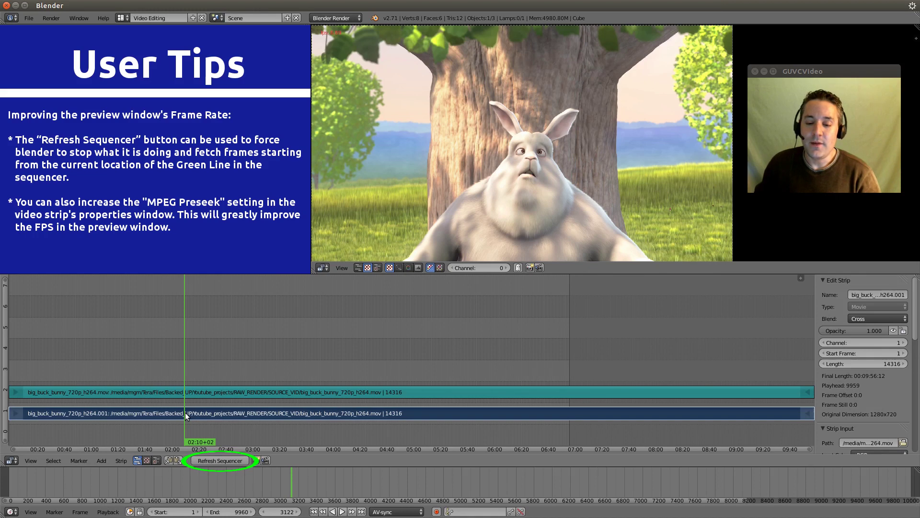
# Step: Refresh the sequencer to clear cached frames and resume playback from frame 3122
pyautogui.click(224, 461)
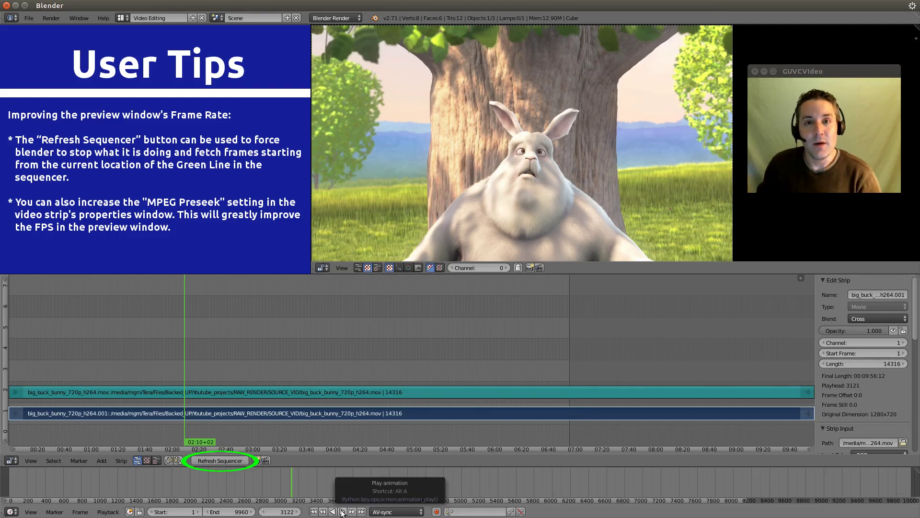
pyautogui.click(341, 512)
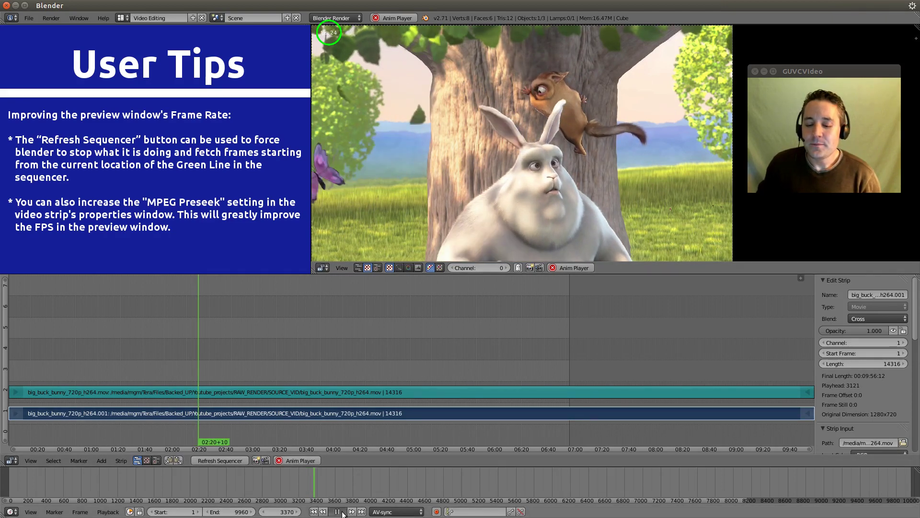
# Step: Stop playback at frame 3372 and scroll the sidebar to the strip's MPEG Preseek setting
pyautogui.hotkey('alt', 'a')
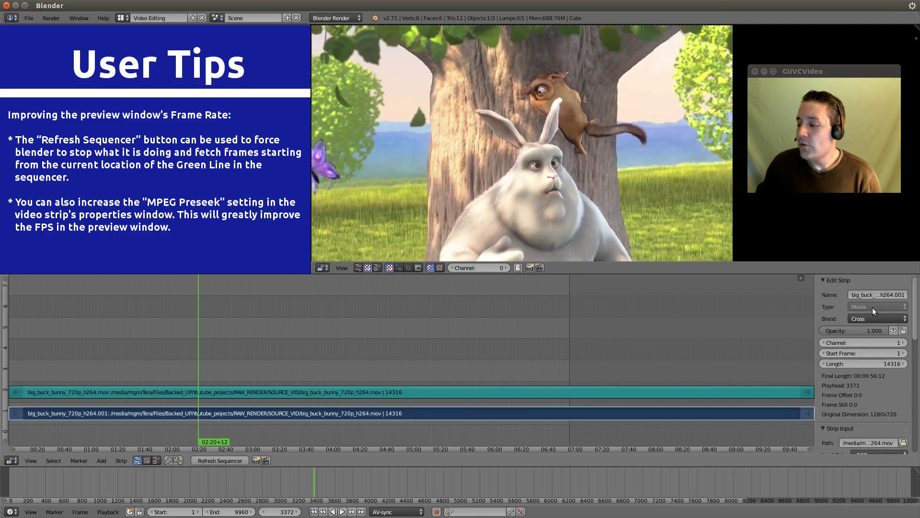
pyautogui.scroll(-6, 867, 309)
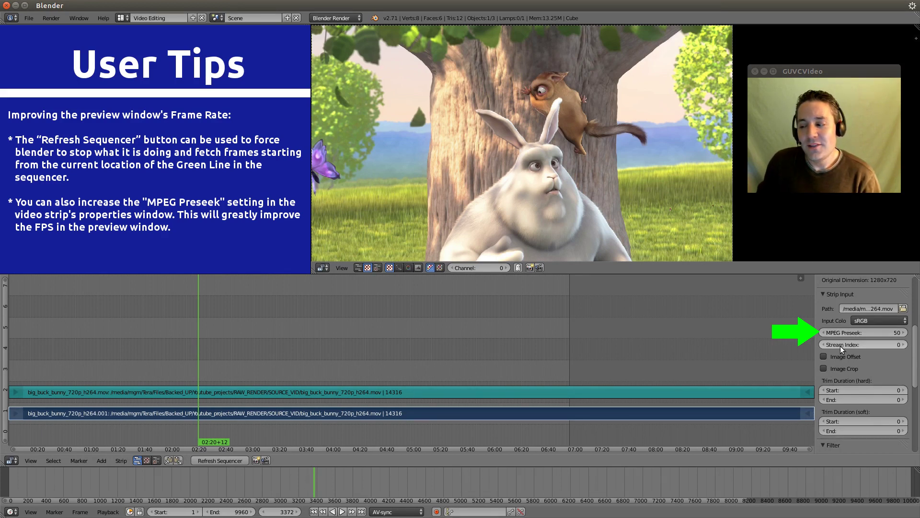
# Step: Refresh the sequencer and replay the video with MPEG Preseek at 50
pyautogui.click(217, 461)
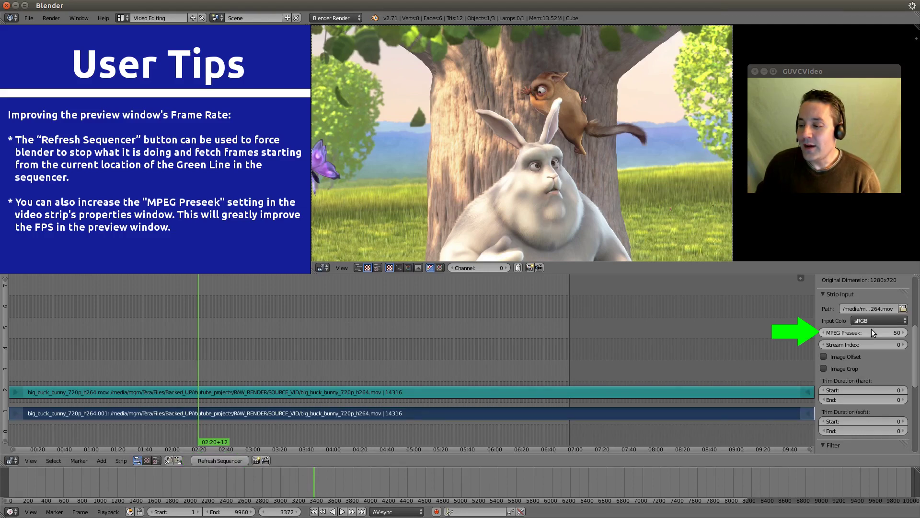
pyautogui.click(235, 460)
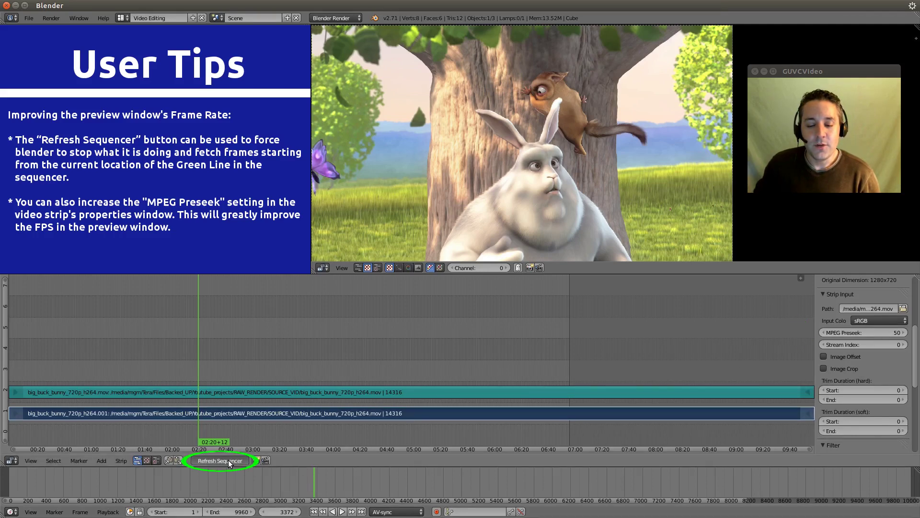
pyautogui.click(341, 511)
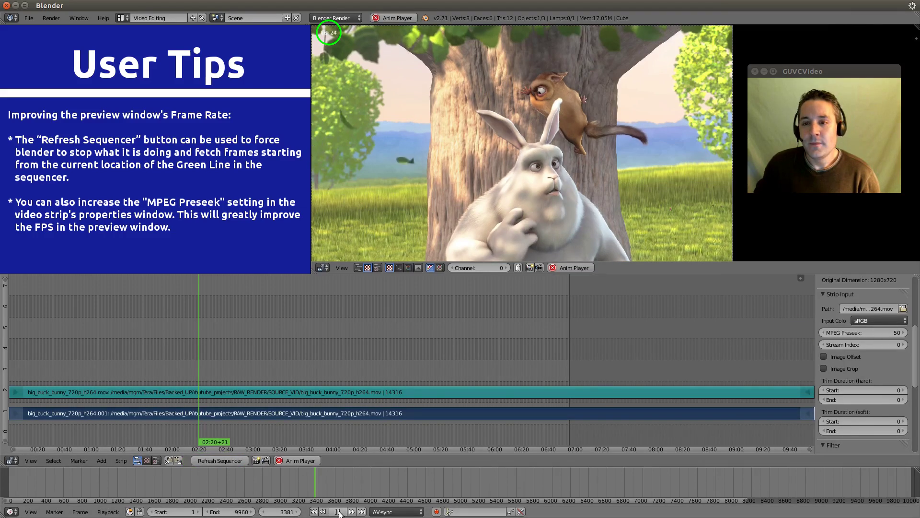